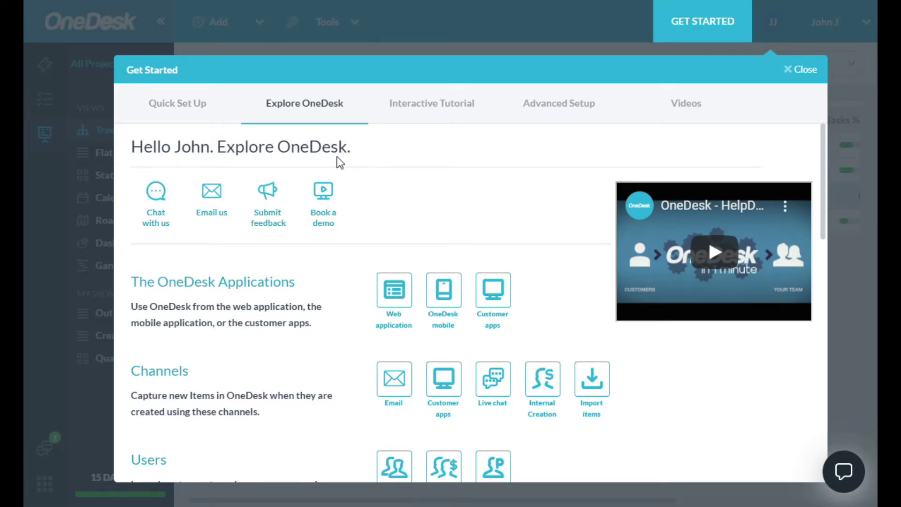
- Close and reopen the Get Started guide, then begin closing Quick Setup to get its confirmation
left_click(805, 69)
left_click(694, 21)
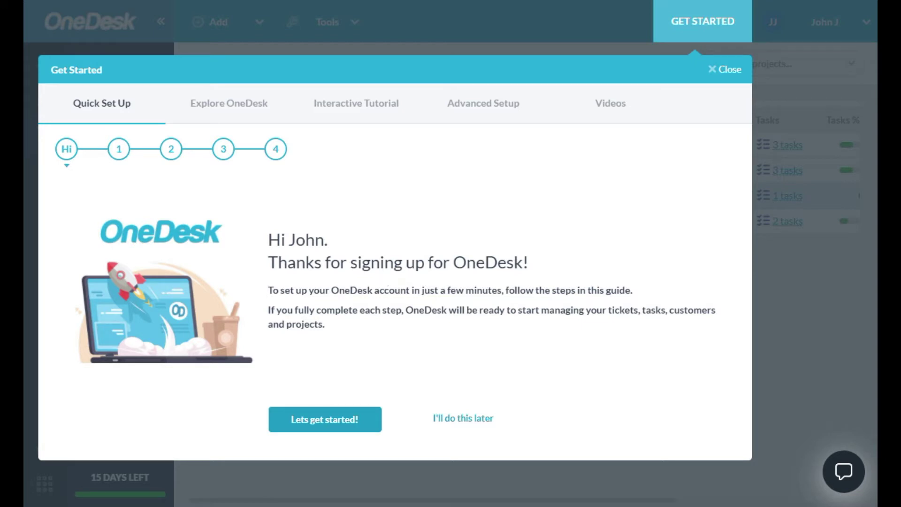
left_click(725, 73)
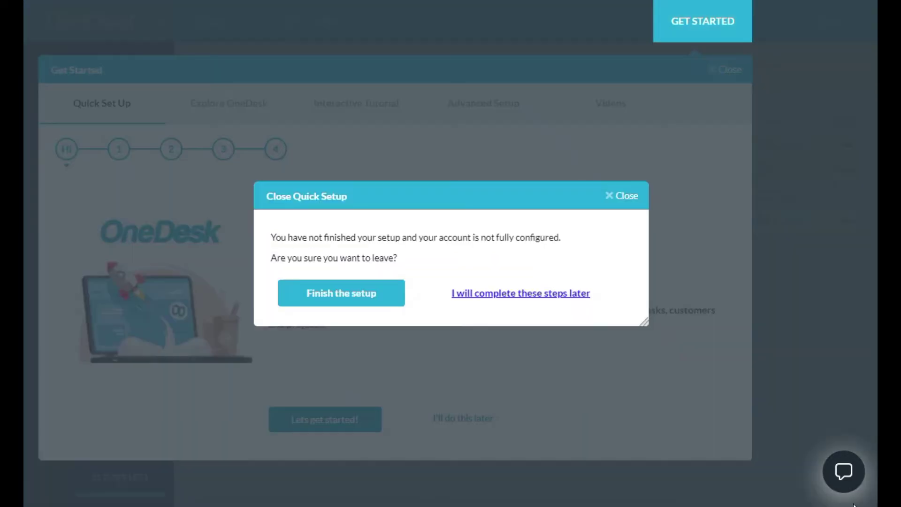
- Postpone the remaining Quick Setup steps, then briefly open and close the support chat
left_click(559, 300)
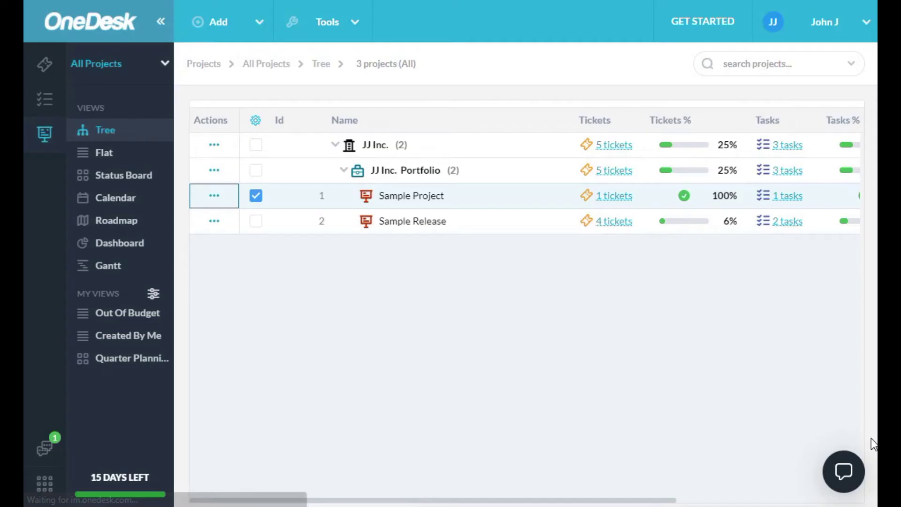
left_click(847, 475)
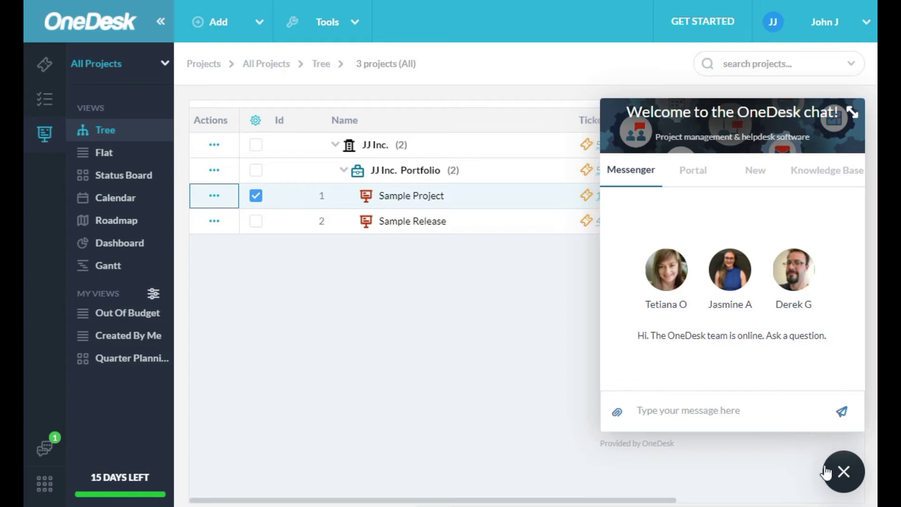
left_click(843, 473)
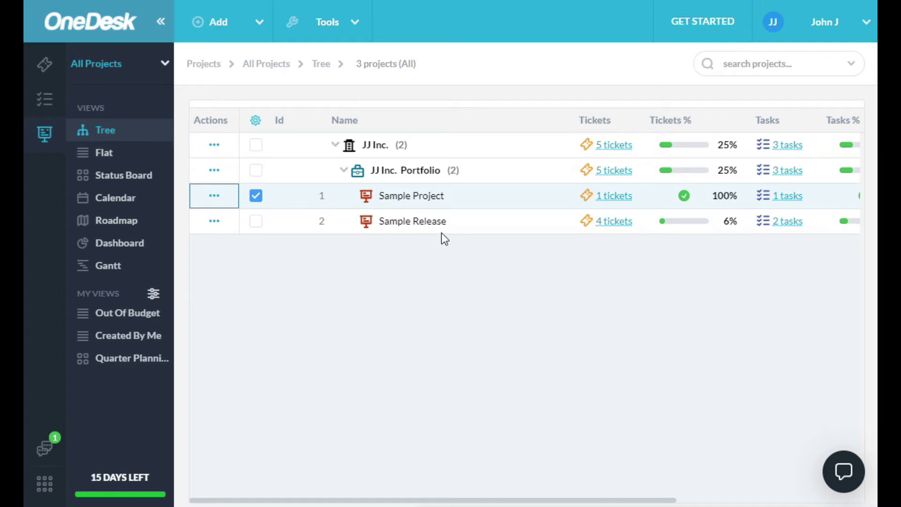
left_click(43, 73)
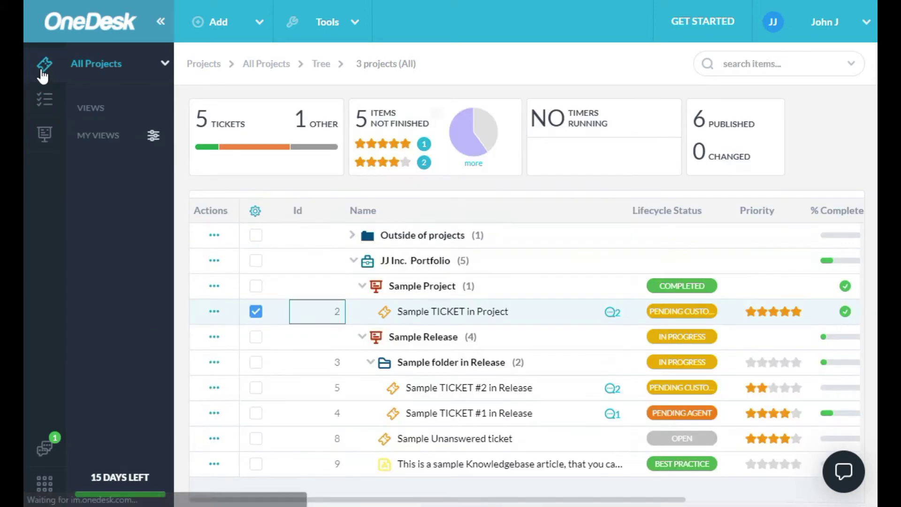
left_click(45, 101)
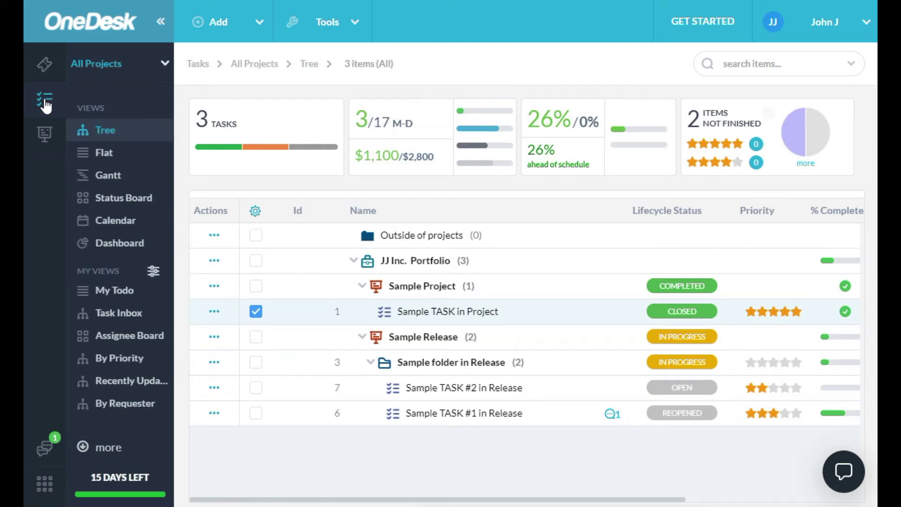
left_click(45, 135)
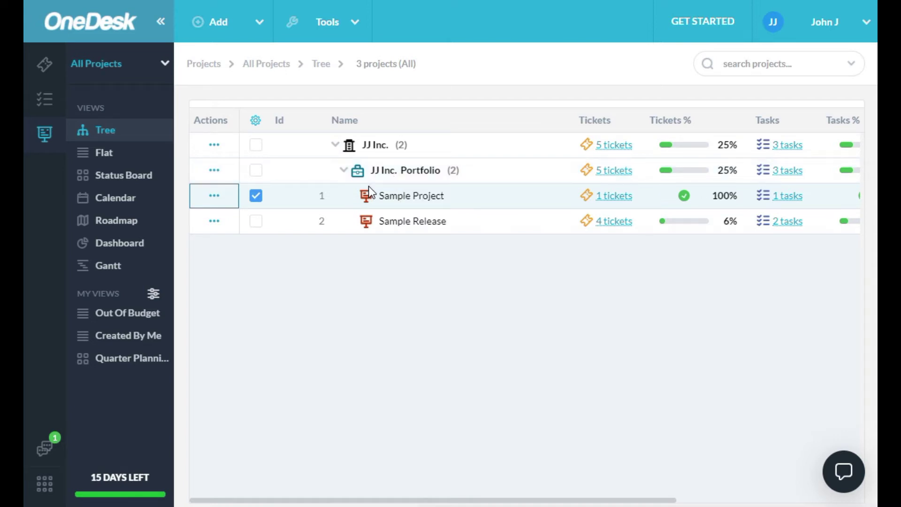
- Show the tickets tree and select Sample TICKET #2 and #1 in Release
left_click(46, 65)
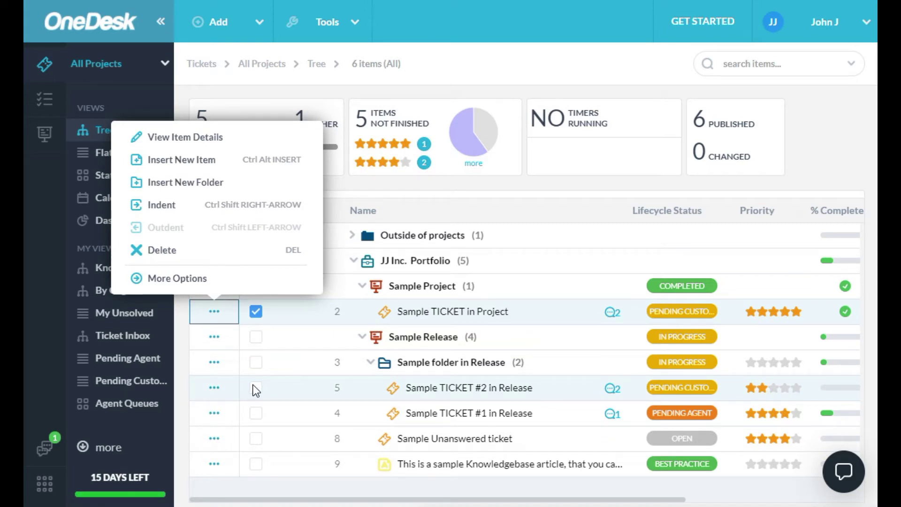
left_click(838, 139)
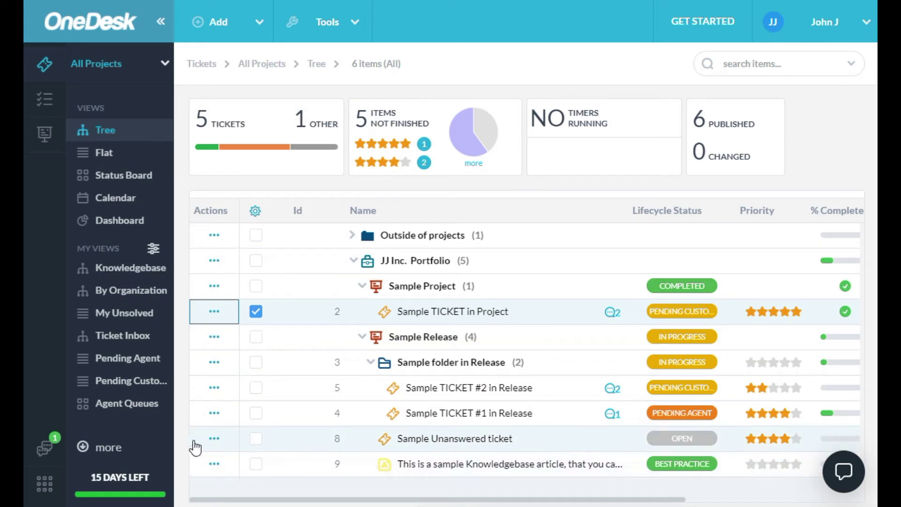
left_click(256, 388)
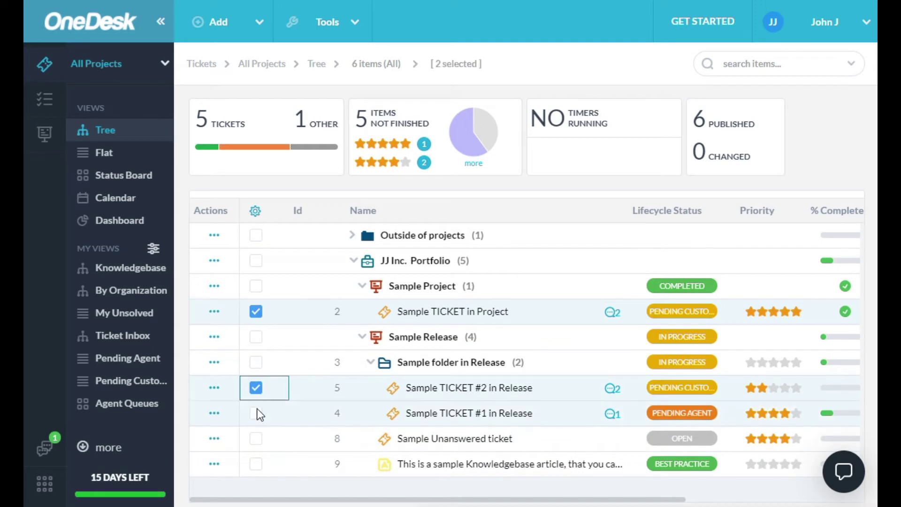
left_click(256, 413)
- Review the selected tickets' actions without changes, then open Sample TICKET in Project
left_click(215, 414)
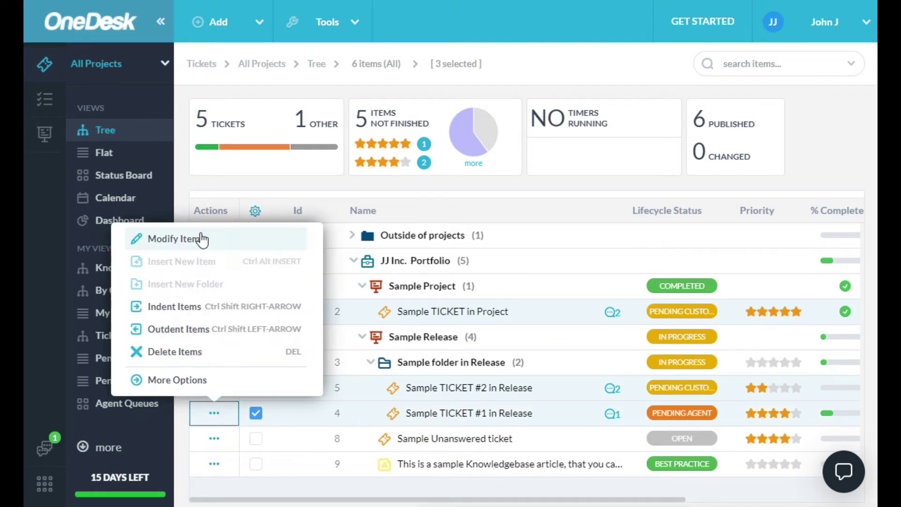
left_click(317, 487)
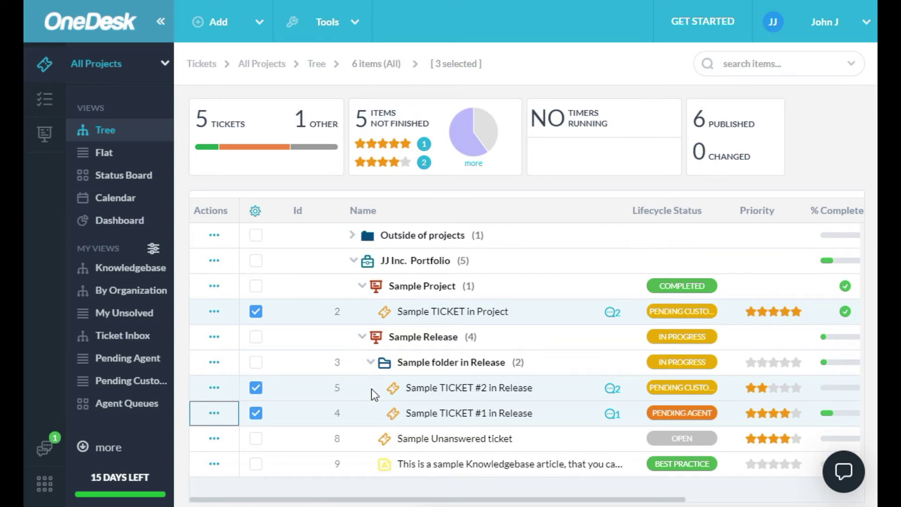
double_click(339, 310)
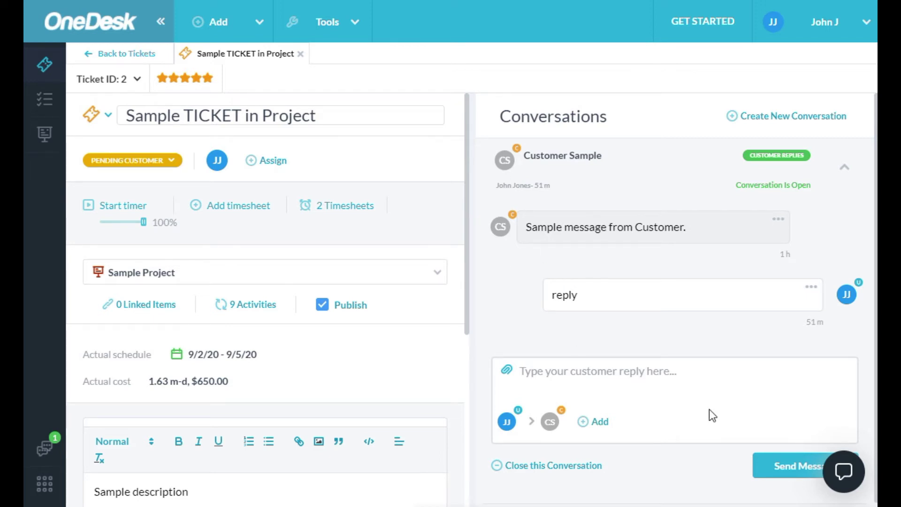
- Switch to the Tasks tree while Sample TICKET in Project stays open
left_click(46, 101)
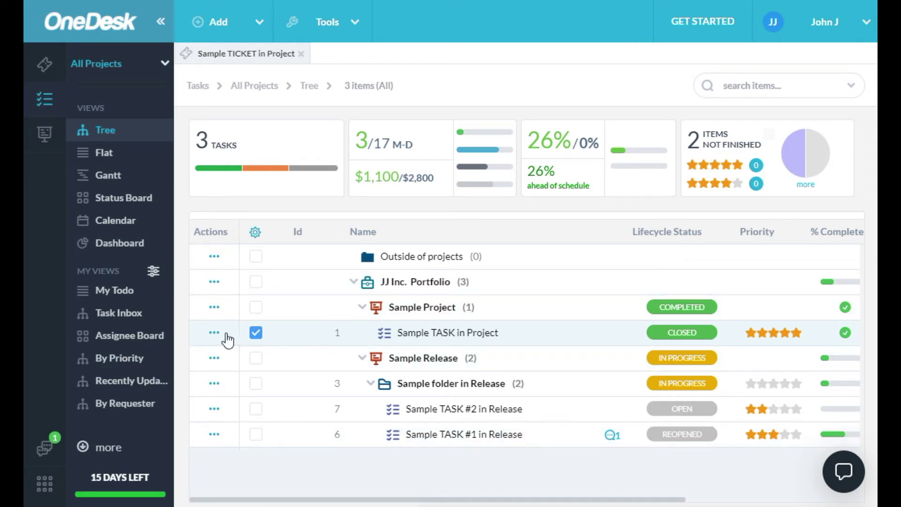
- Open Sample TASK in Project and set its status to Open
left_click(337, 339)
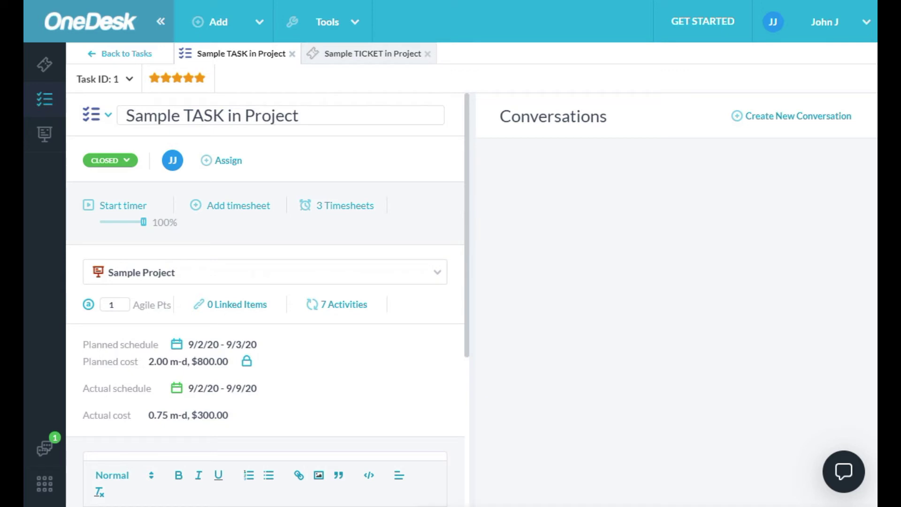
left_click(128, 162)
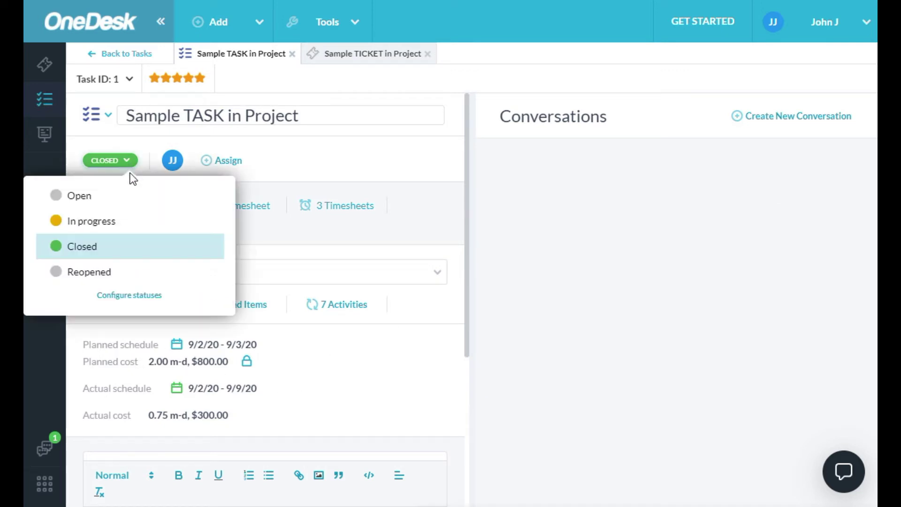
left_click(88, 198)
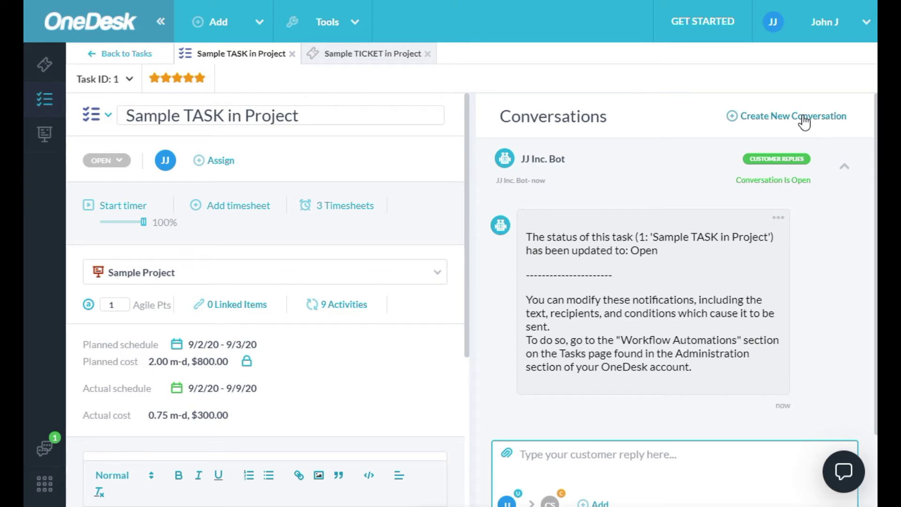
- Start an internal conversation on the task saying 'Hi Team' and return to the task list
left_click(804, 121)
left_click(624, 162)
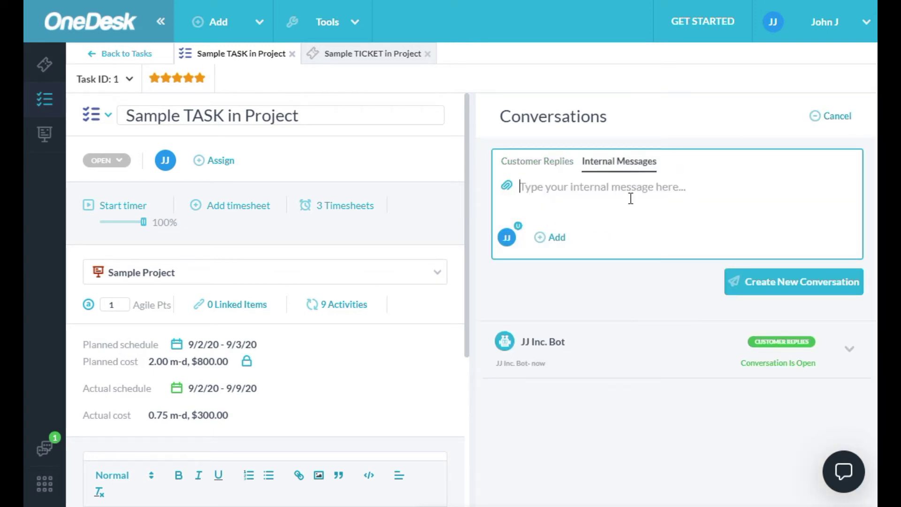
type("H")
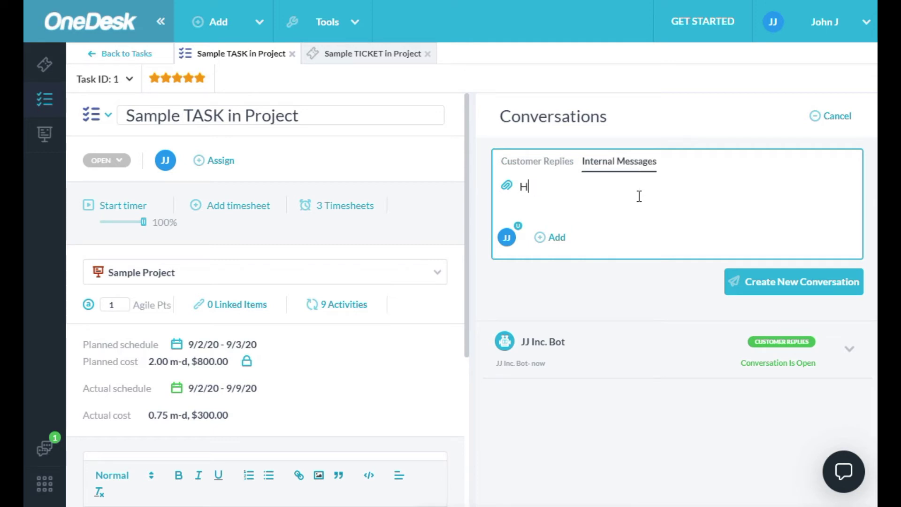
type("i Team")
left_click(826, 283)
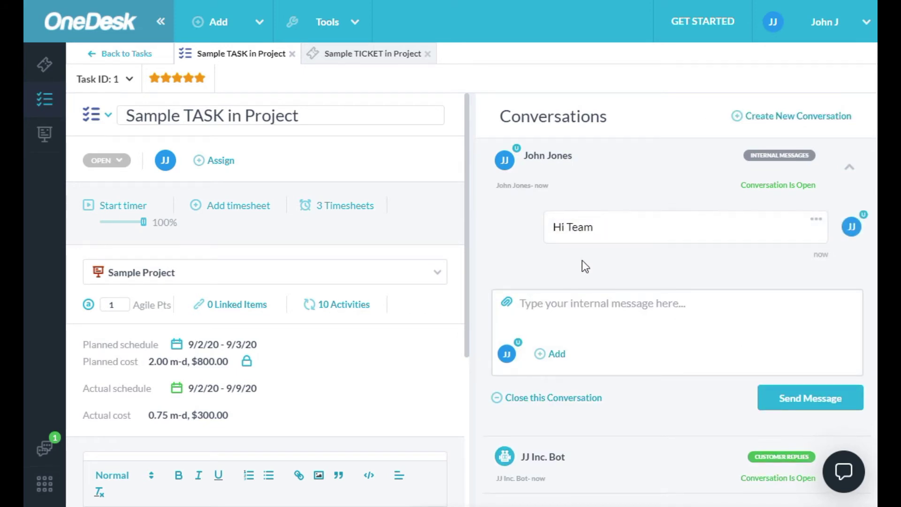
left_click(123, 55)
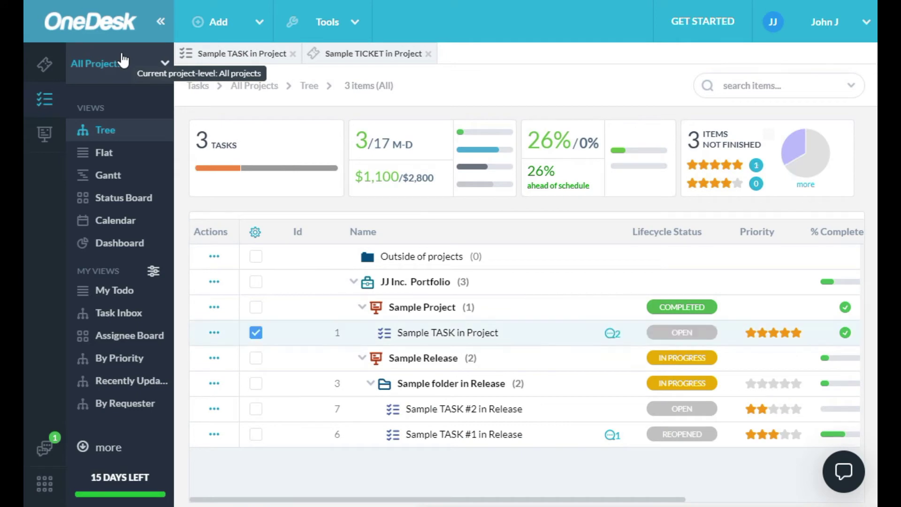
- Close the Sample TASK and Sample TICKET items, check the project list, and switch to Flat view
left_click(293, 55)
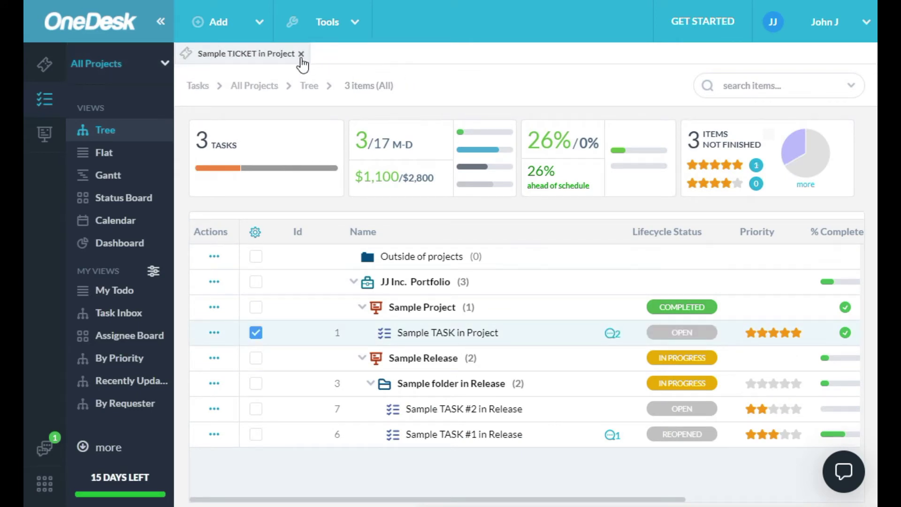
left_click(301, 54)
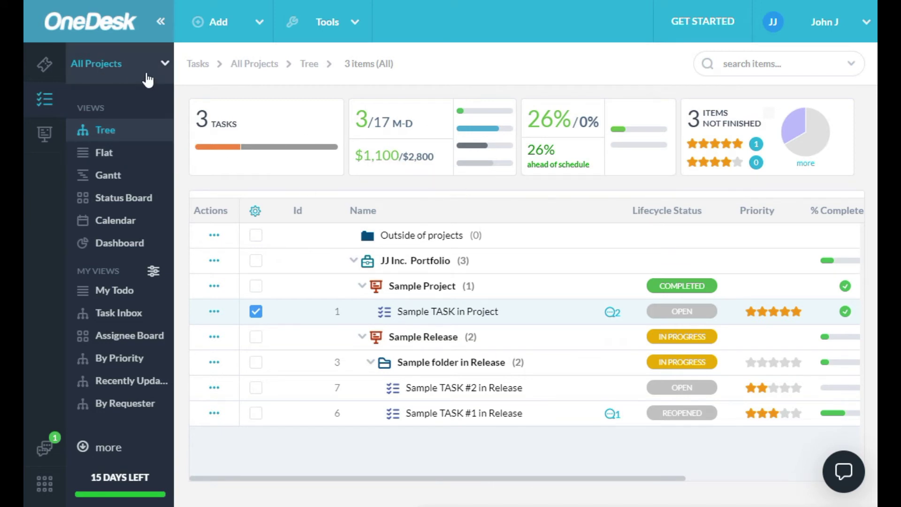
left_click(162, 65)
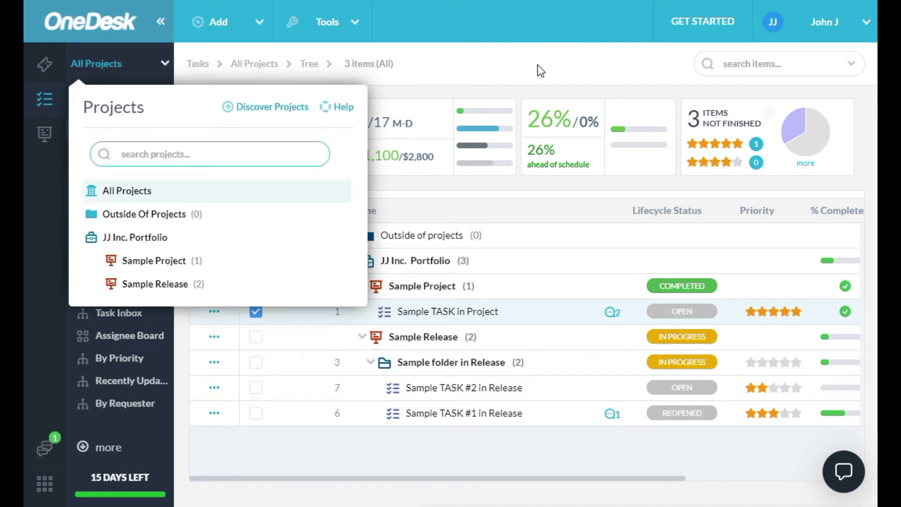
left_click(478, 33)
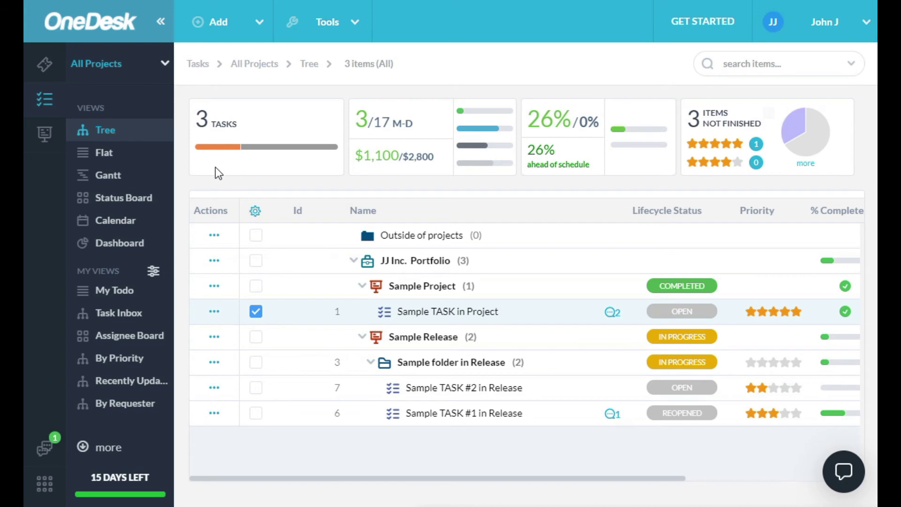
left_click(115, 154)
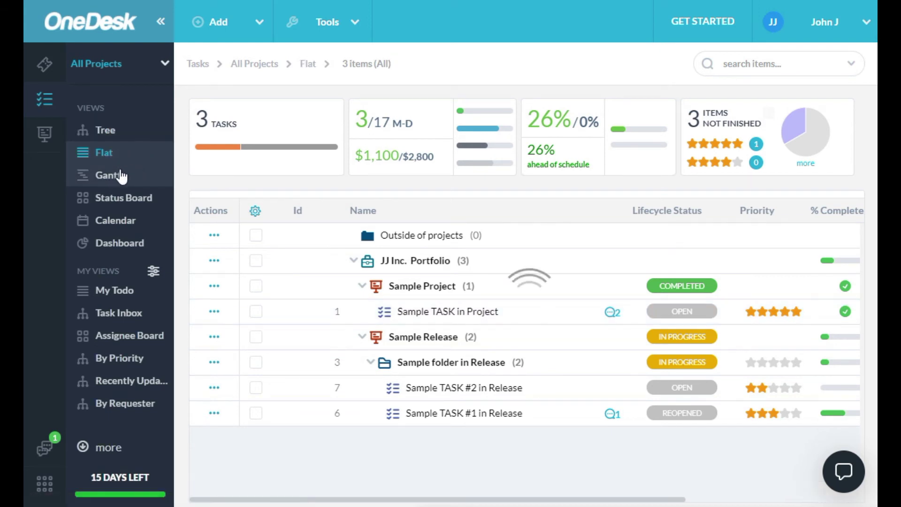
- Move the tasks from Gantt to the Status Board view, discarding a new custom view setup
left_click(115, 176)
left_click(130, 205)
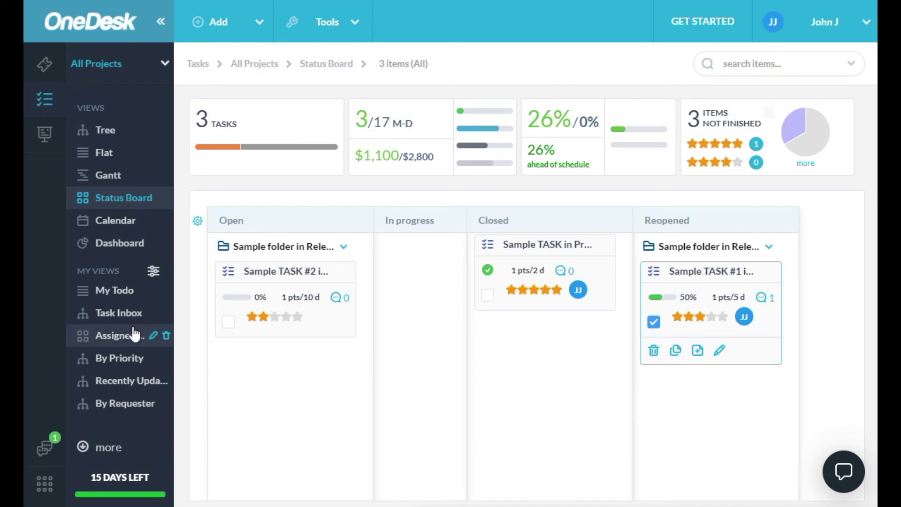
left_click(153, 271)
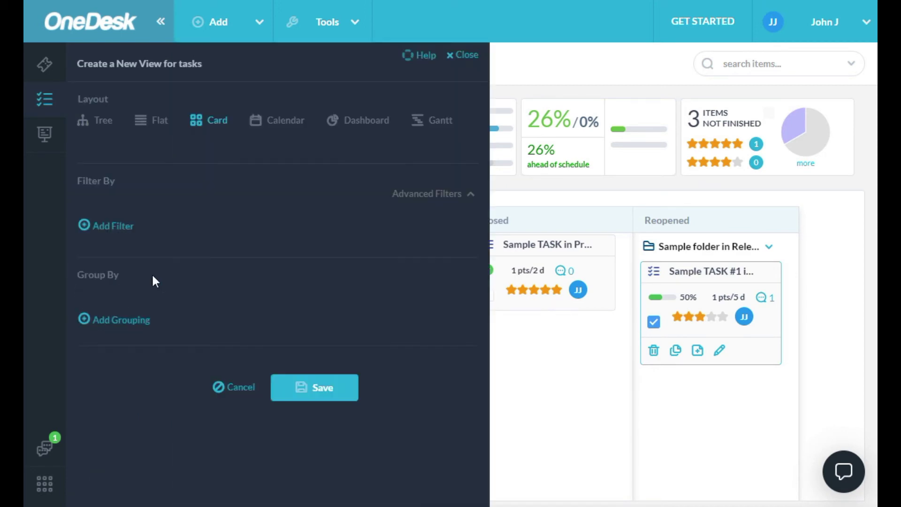
left_click(467, 55)
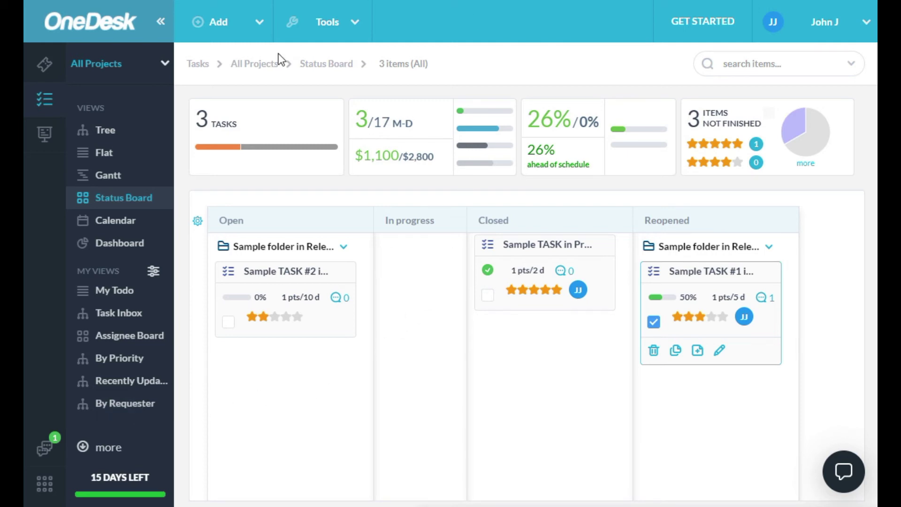
left_click(262, 26)
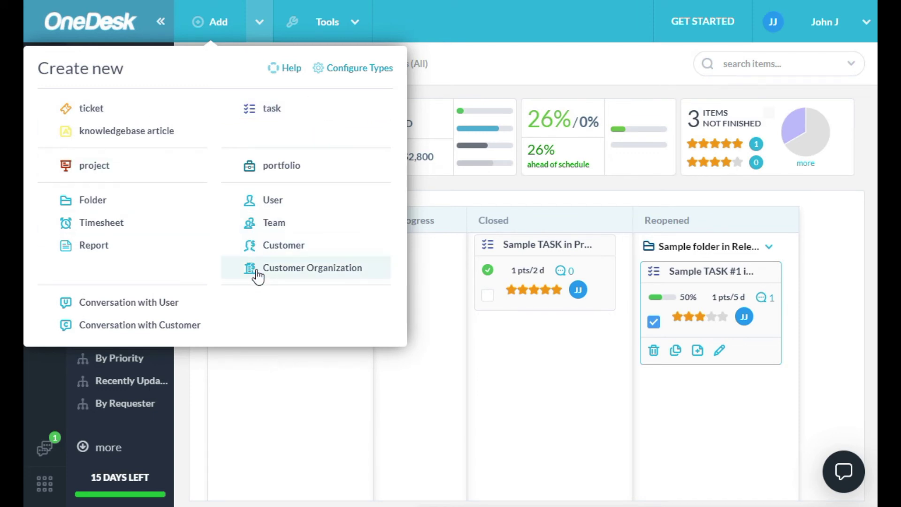
- Create a new ticket named 'Ticket #2'
left_click(102, 113)
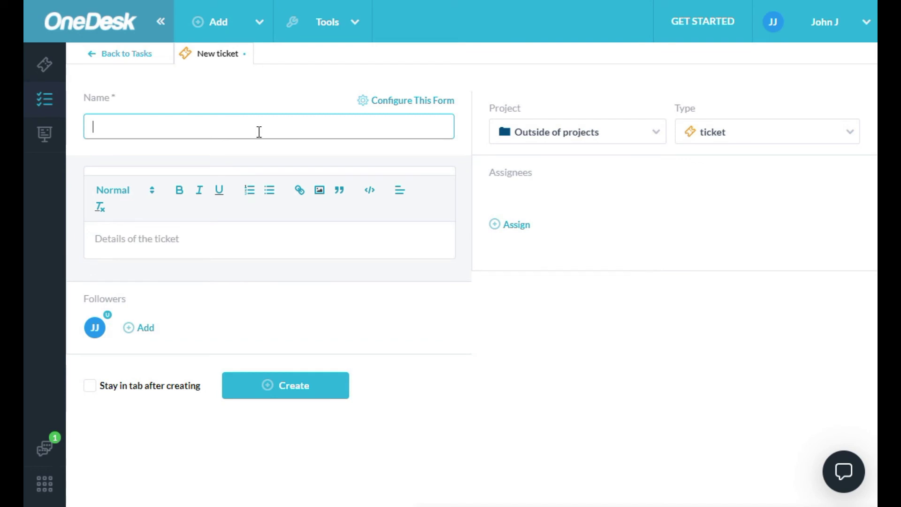
type("Ticket")
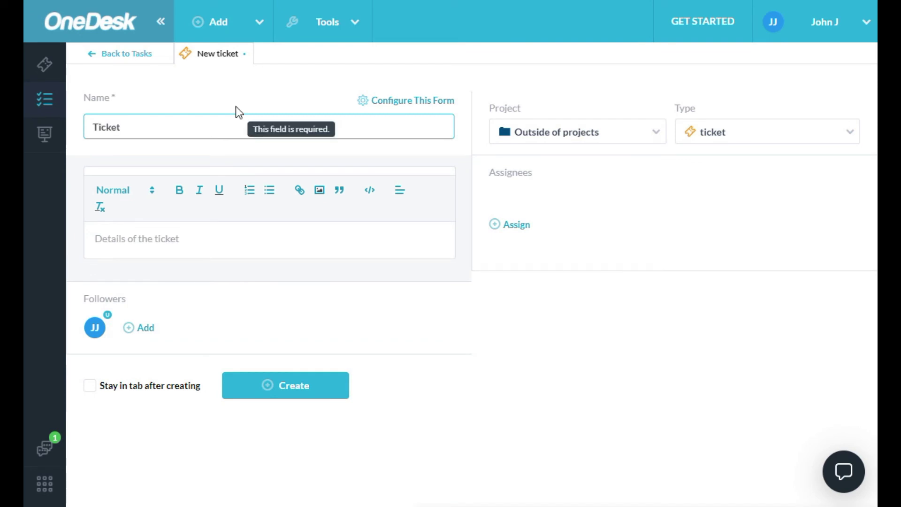
type(" #2")
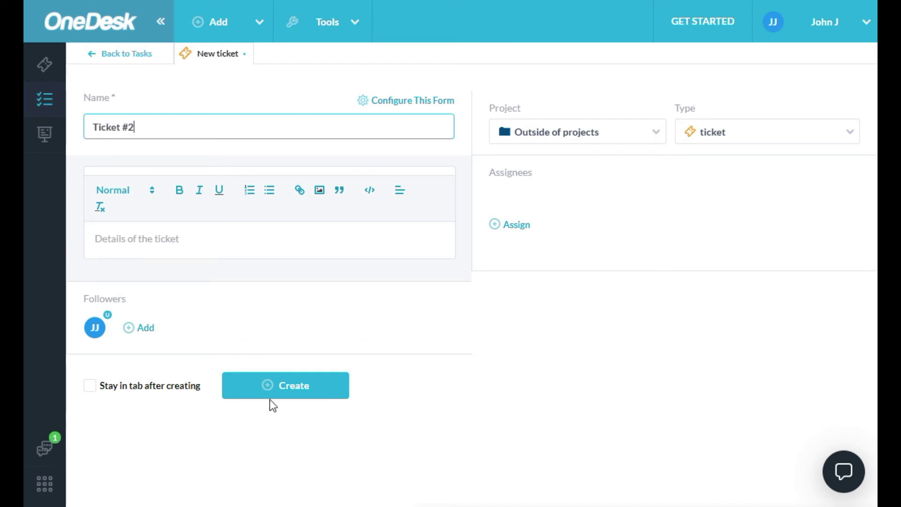
left_click(292, 382)
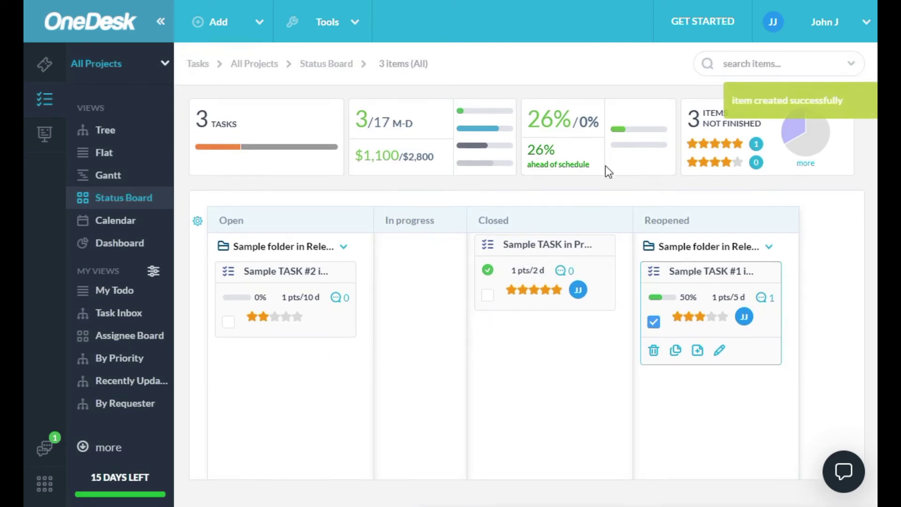
left_click(354, 24)
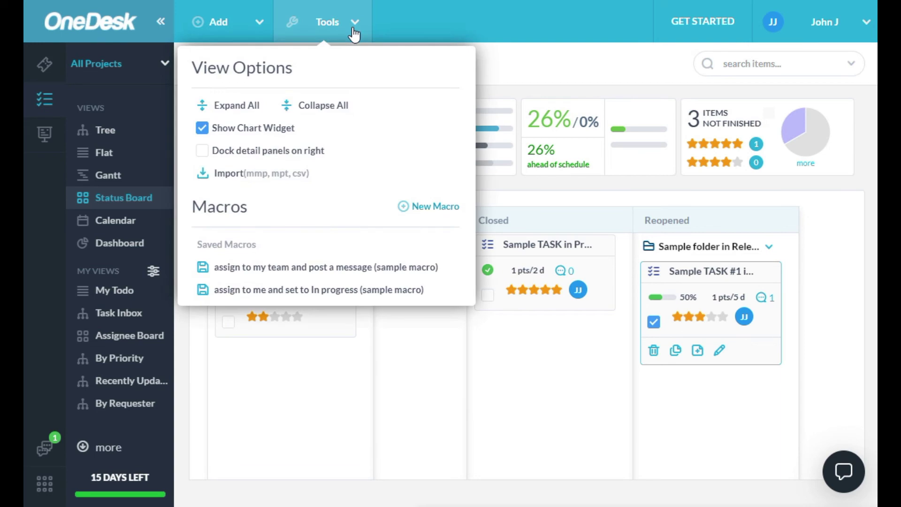
left_click(863, 26)
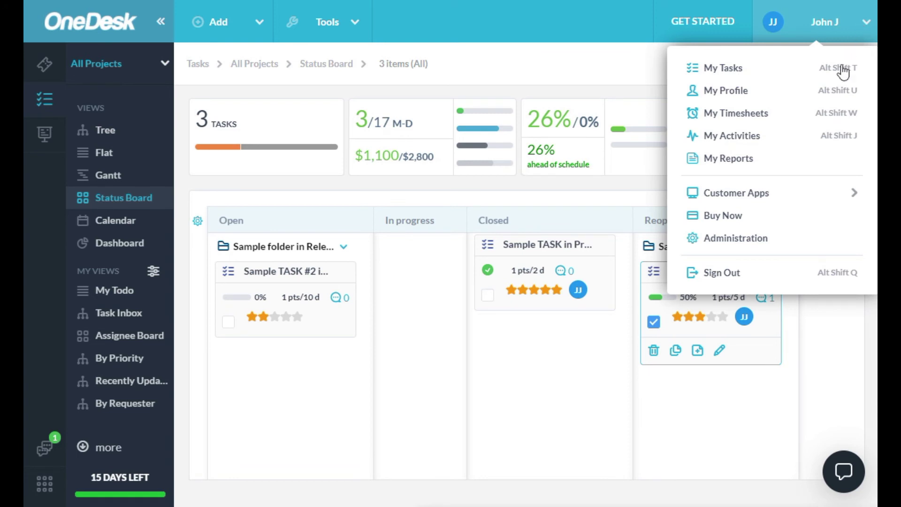
mouse_move(764, 197)
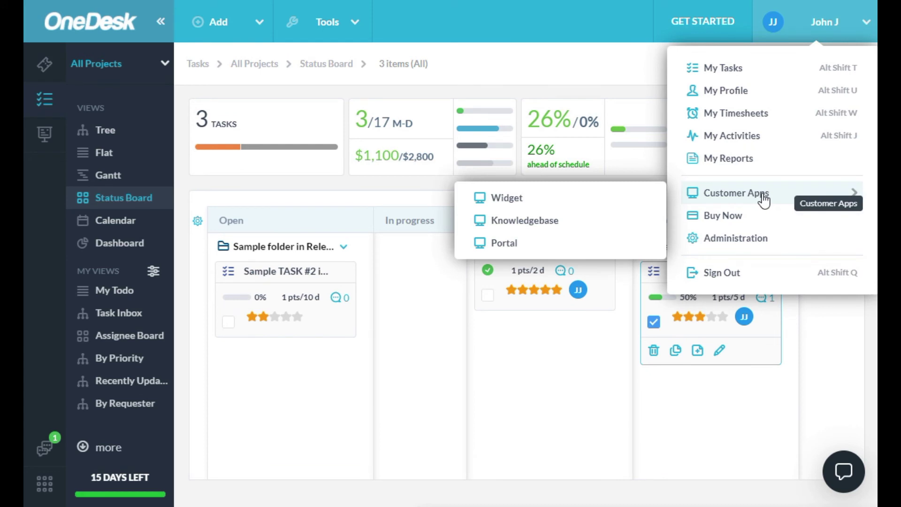
left_click(512, 244)
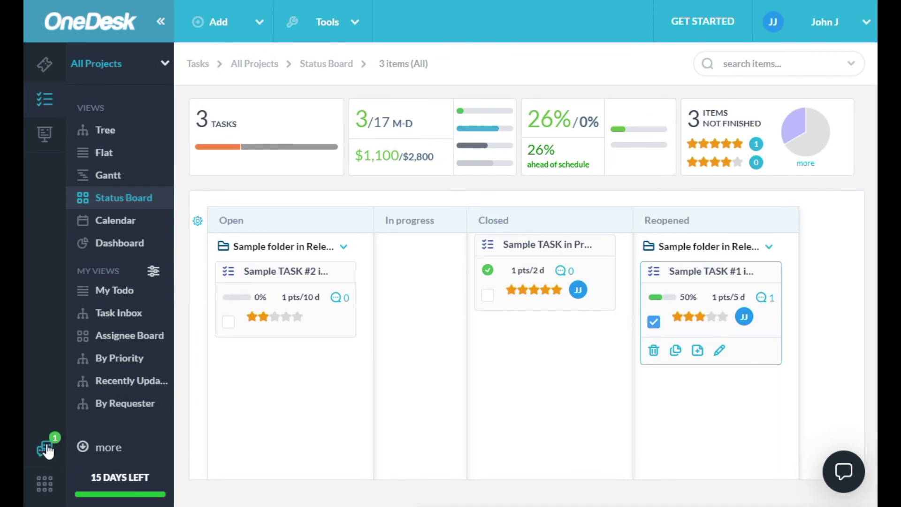
- Check the Messenger conversations for the Ticket #2 confirmation, then go to the Subscription plans page
left_click(46, 449)
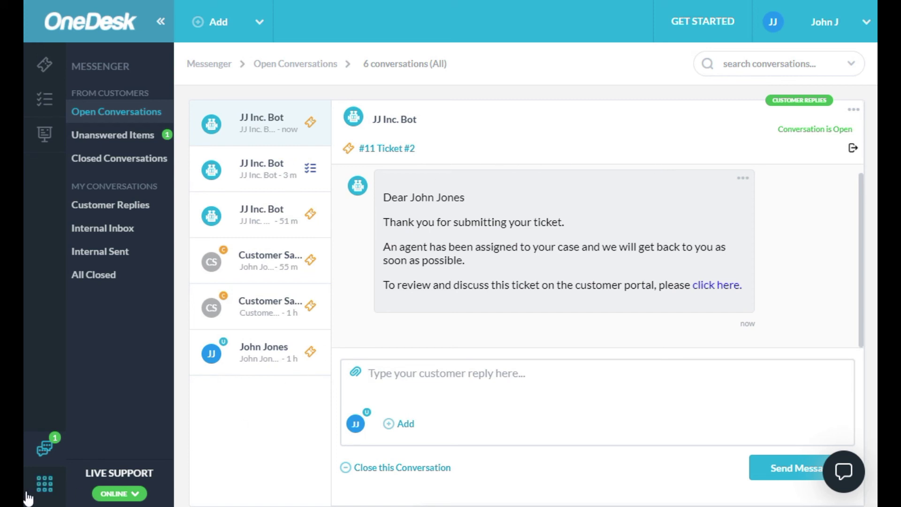
left_click(44, 486)
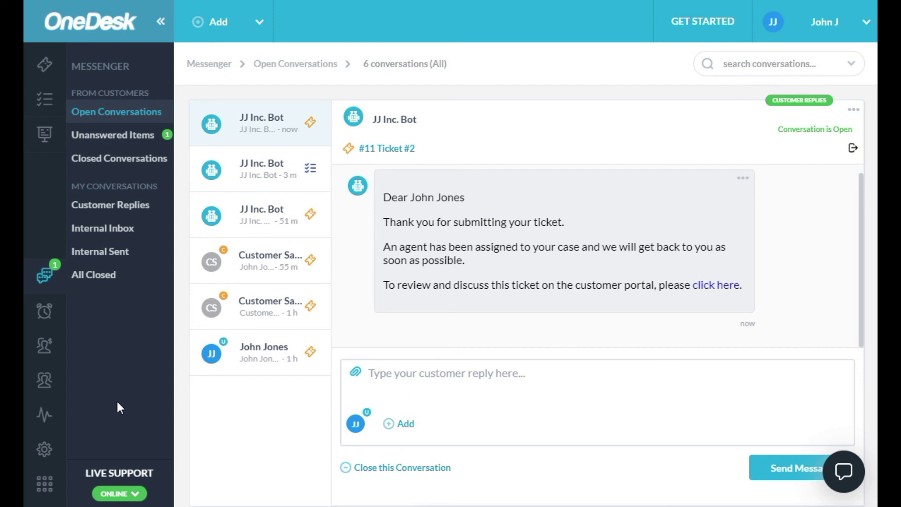
left_click(45, 451)
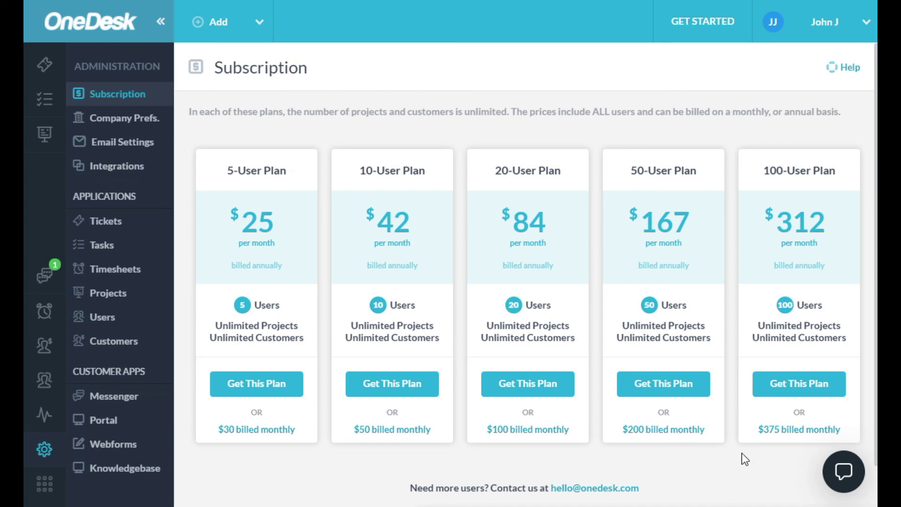
- Open the OneDesk support chat over the Subscription plans page
left_click(840, 477)
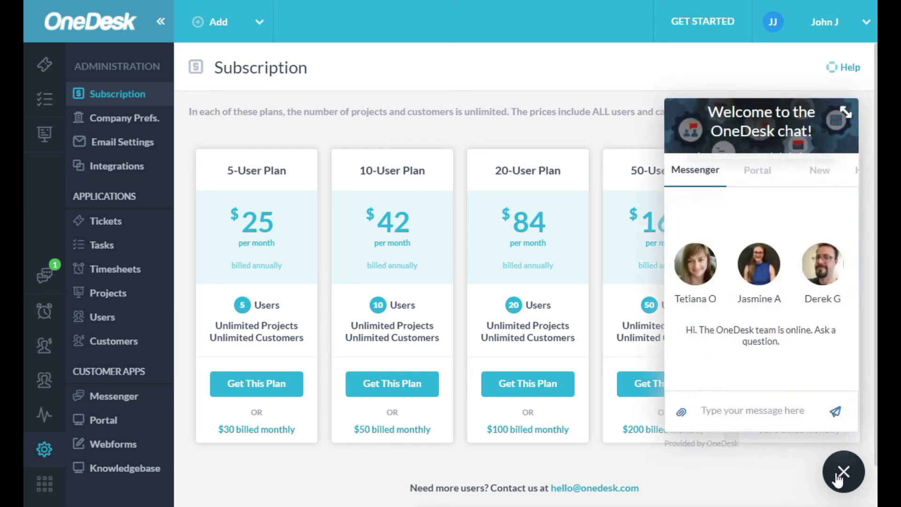